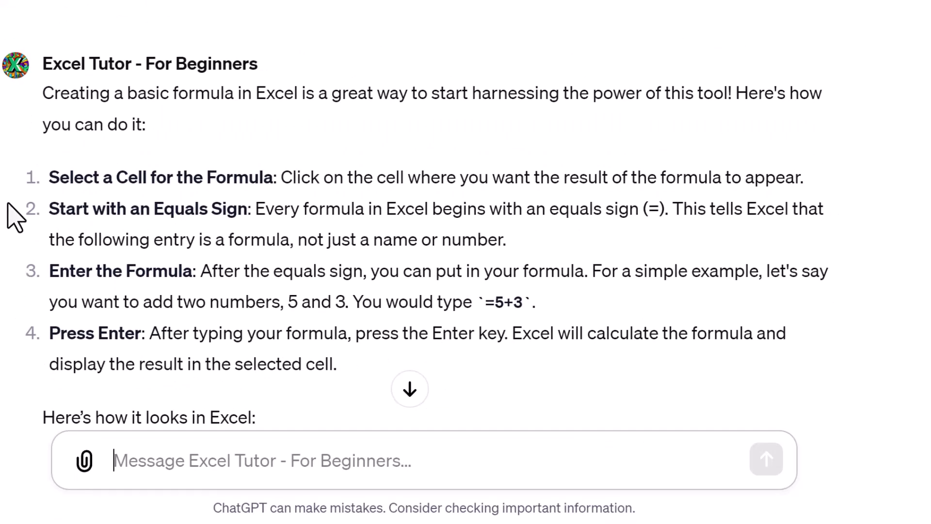
scroll(7, 209, "down", 2)
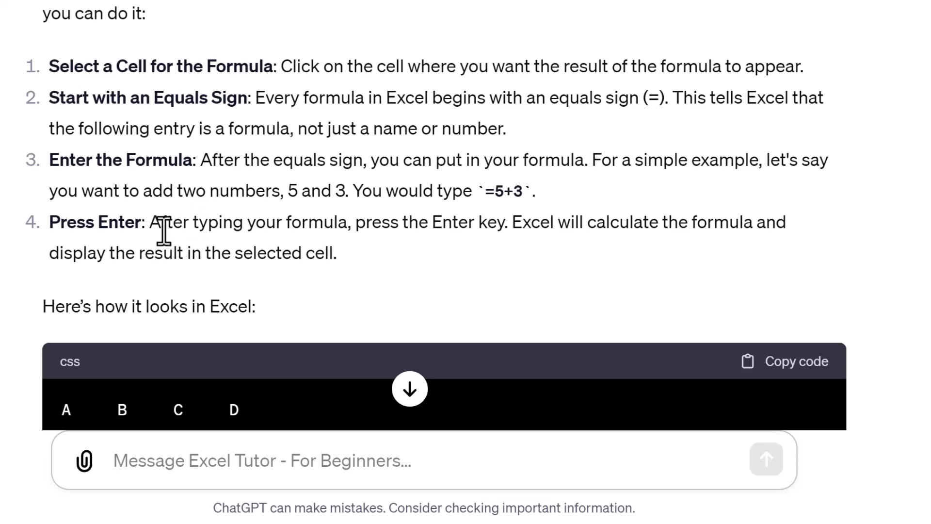
scroll(167, 231, "down", 6)
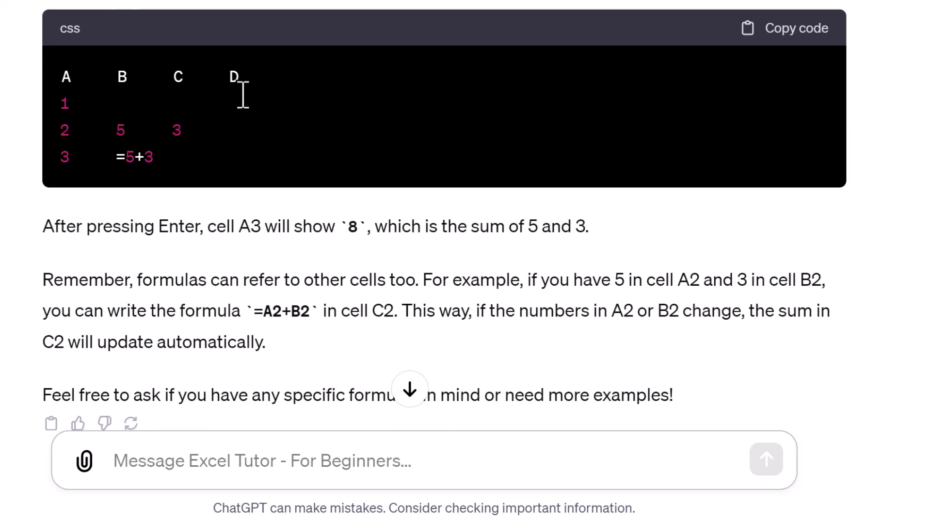
scroll(251, 107, "down", 1)
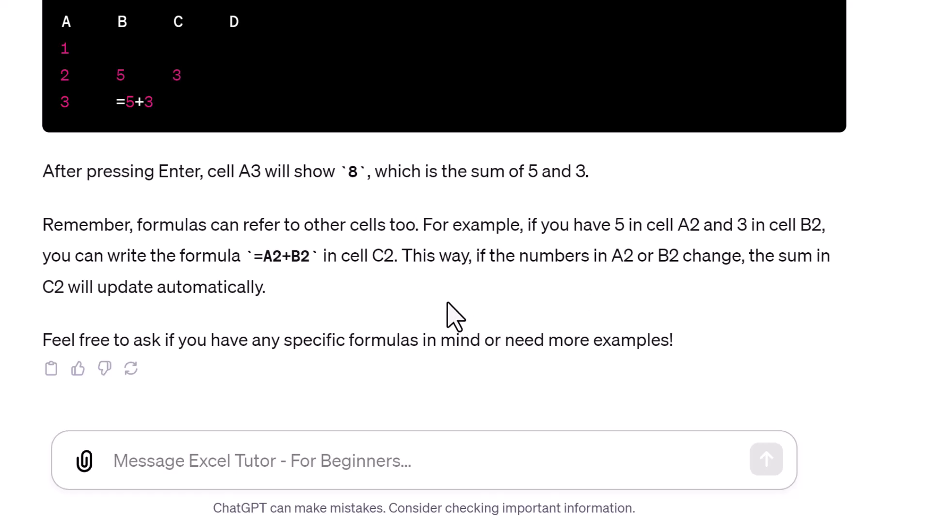
scroll(447, 315, "up", 10)
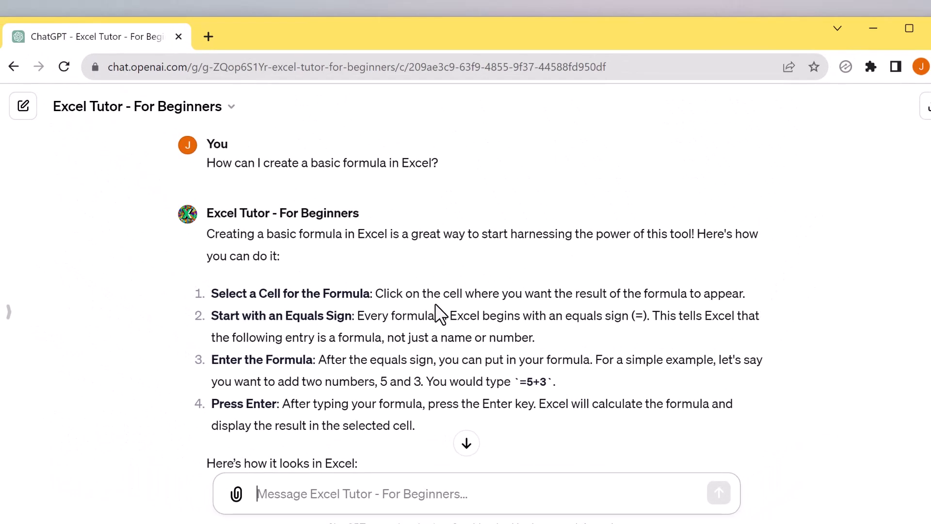
Step: Start a new empty chat with Excel Tutor - For Beginners from its title menu
left_click(148, 107)
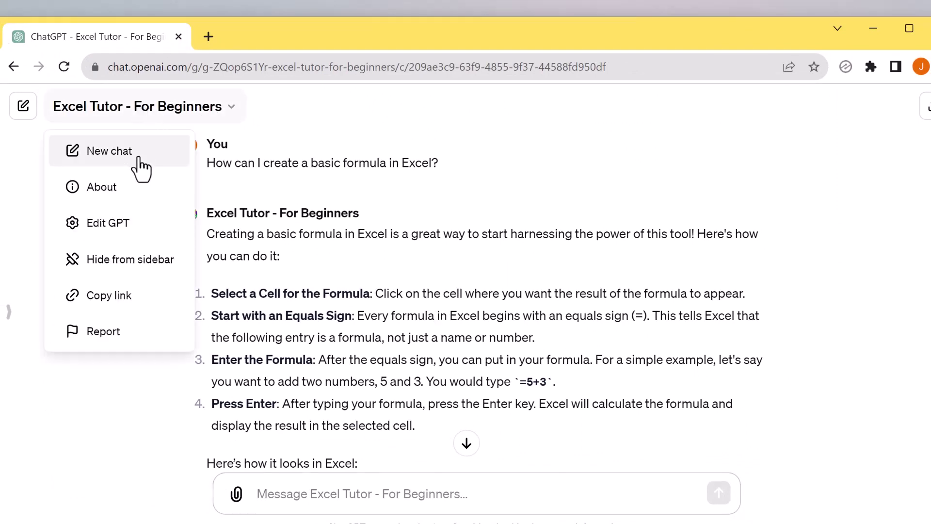
left_click(464, 269)
scroll(463, 273, "down", 7)
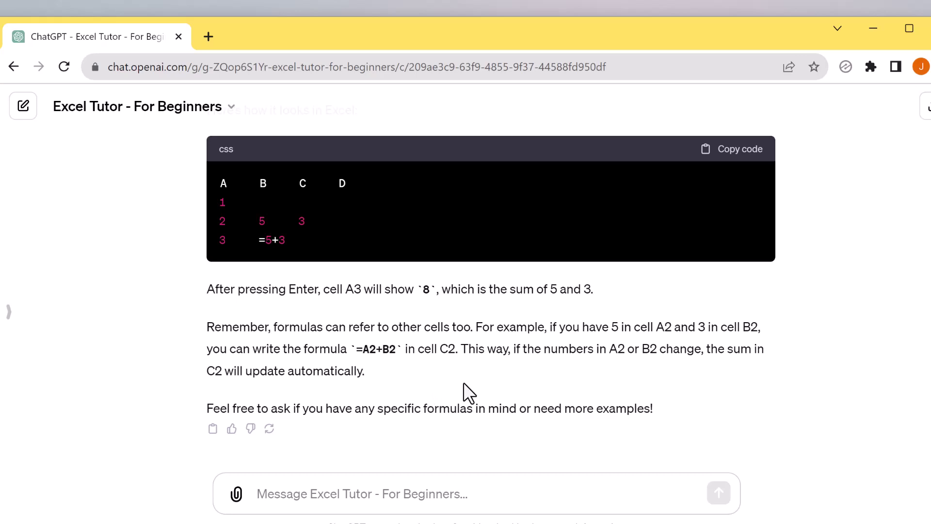
scroll(465, 378, "up", 6)
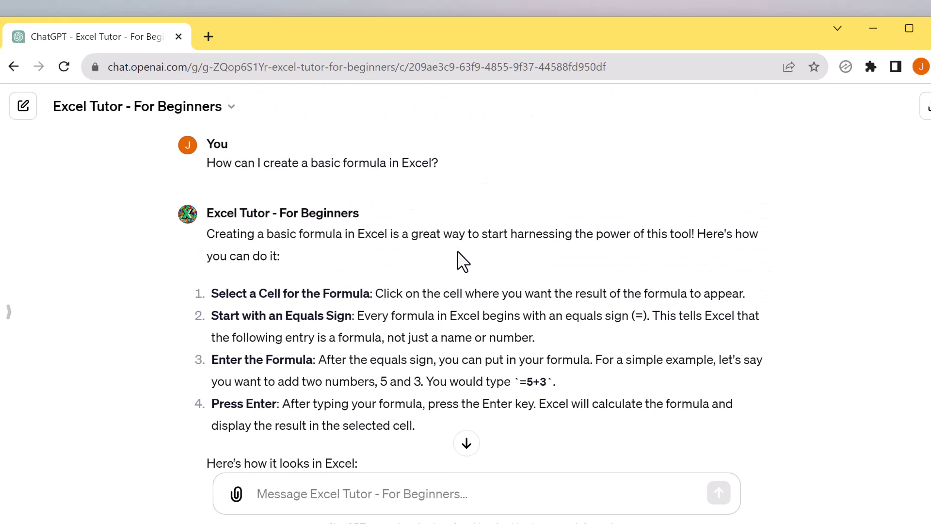
left_click(228, 112)
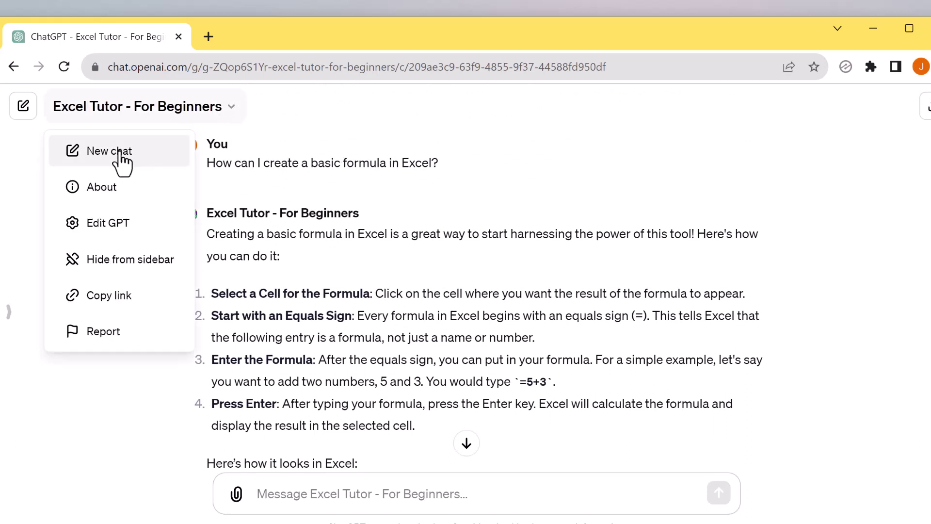
left_click(120, 152)
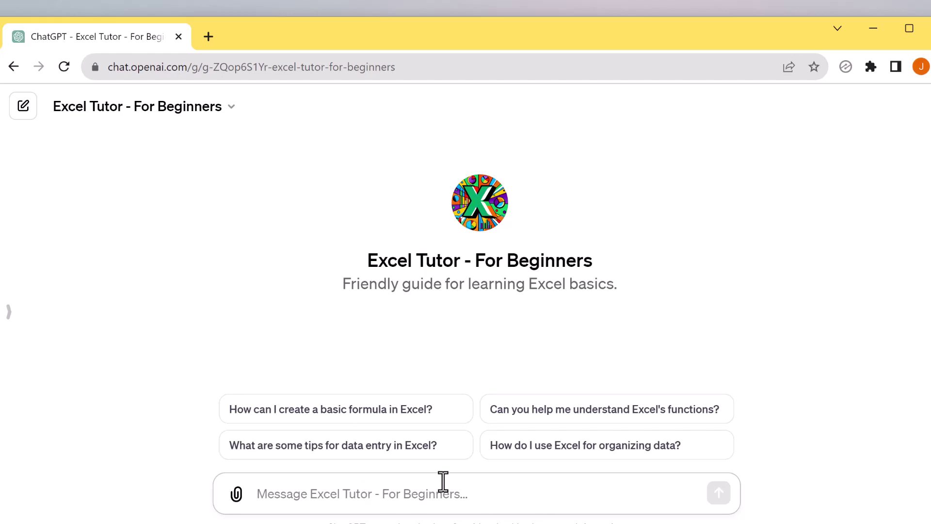
Step: Ask Excel Tutor which chart best suits the pasted Excel sales table A1:F6
type("what ")
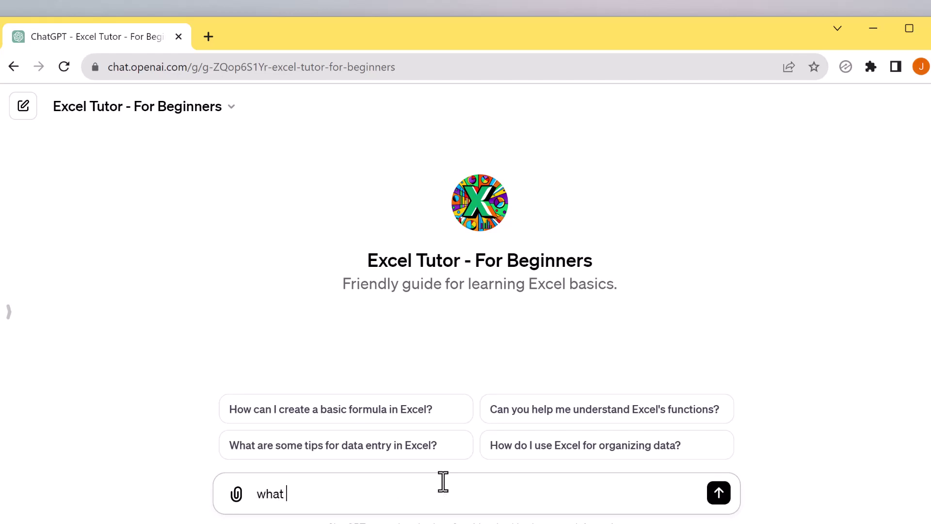
type("chart will be best for the ")
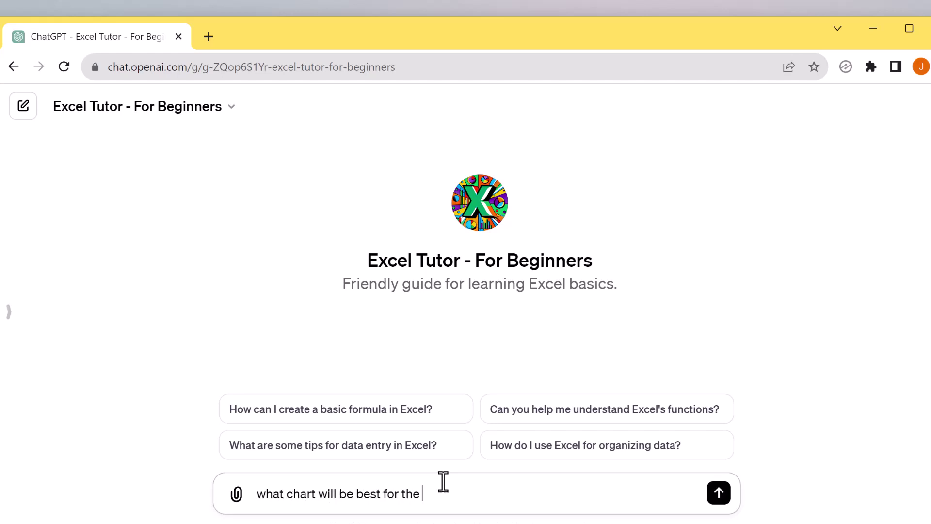
type("following data:")
key("alt+Tab")
key("ctrl+c")
left_click(452, 430)
left_click_drag(151, 245, 456, 324)
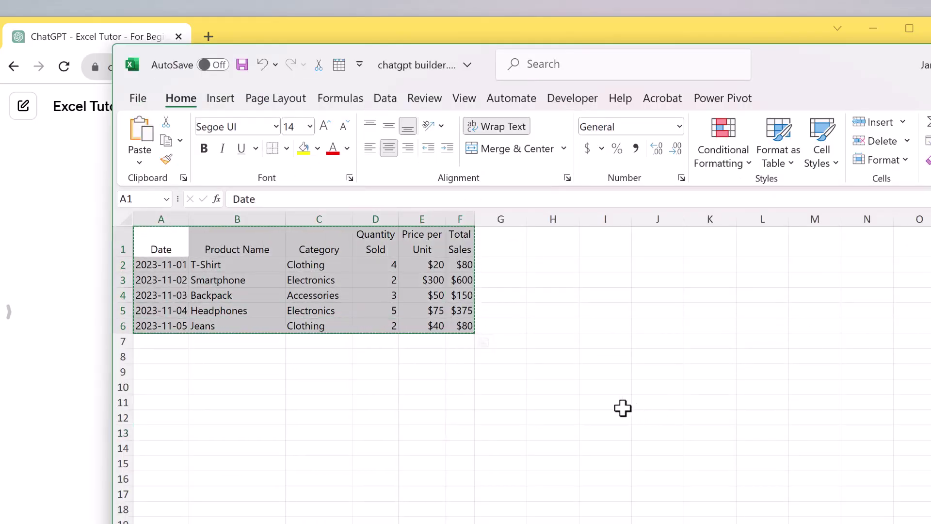
left_click(28, 461)
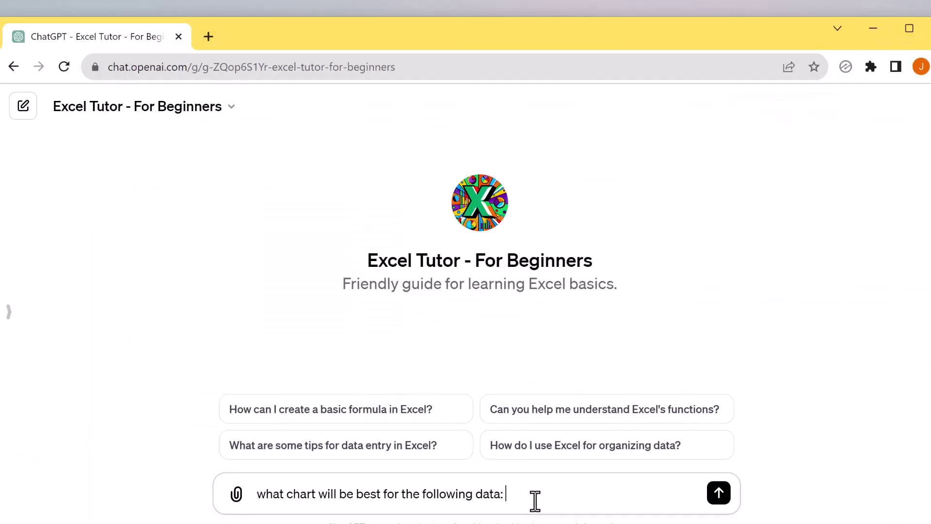
key("ctrl+v")
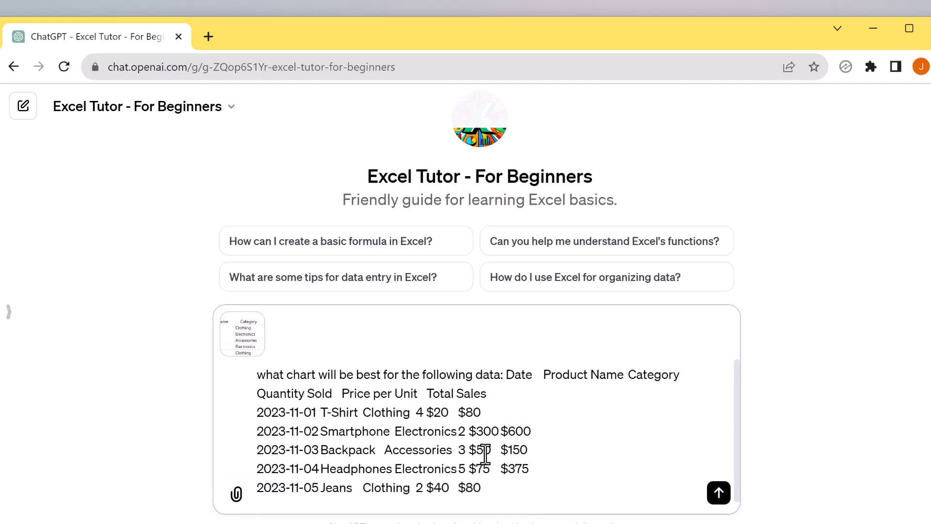
key("Return")
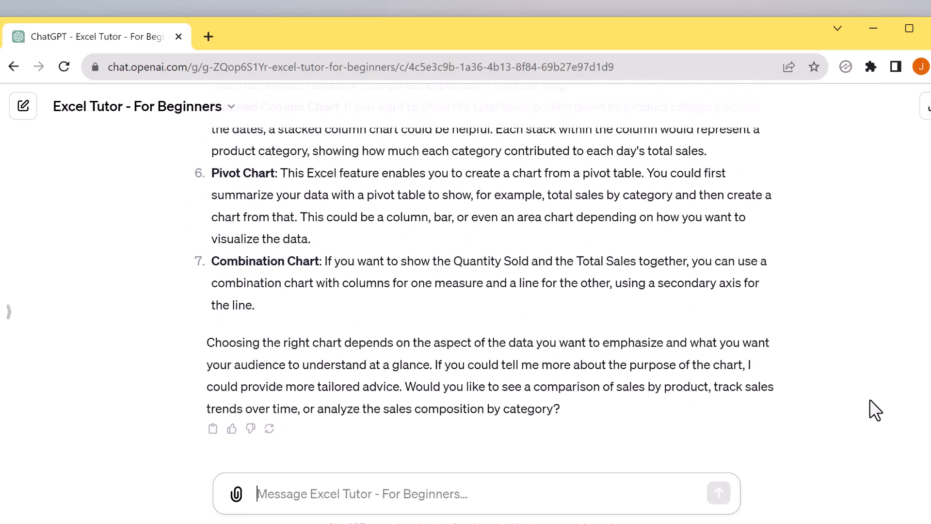
Step: Read the seven chart suggestions through Pivot and Combination Chart, then show the GPT menu
scroll(866, 404, "up", 2)
scroll(866, 405, "up", 5)
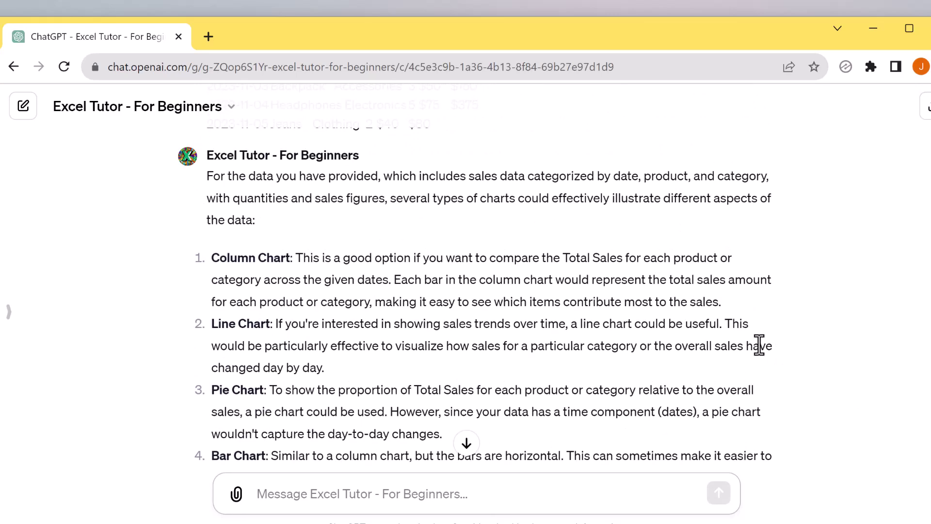
scroll(760, 346, "down", 2)
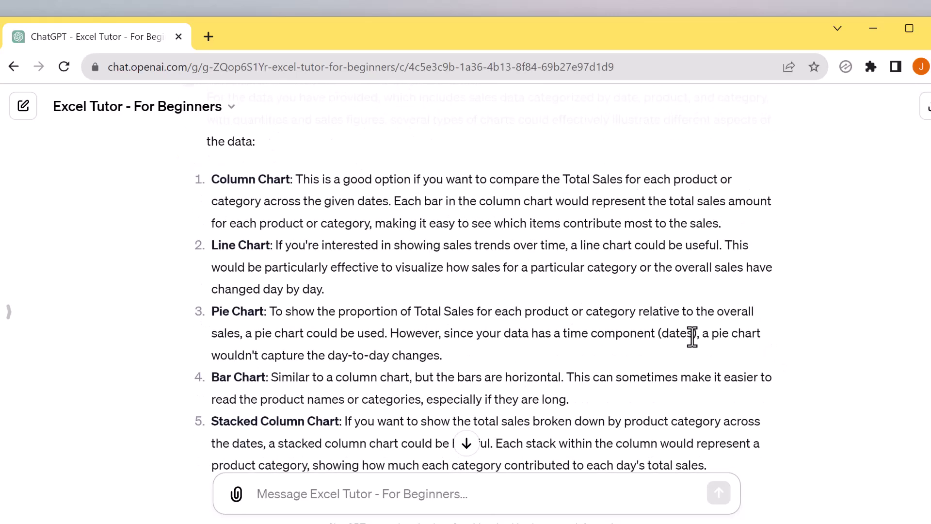
scroll(692, 338, "down", 6)
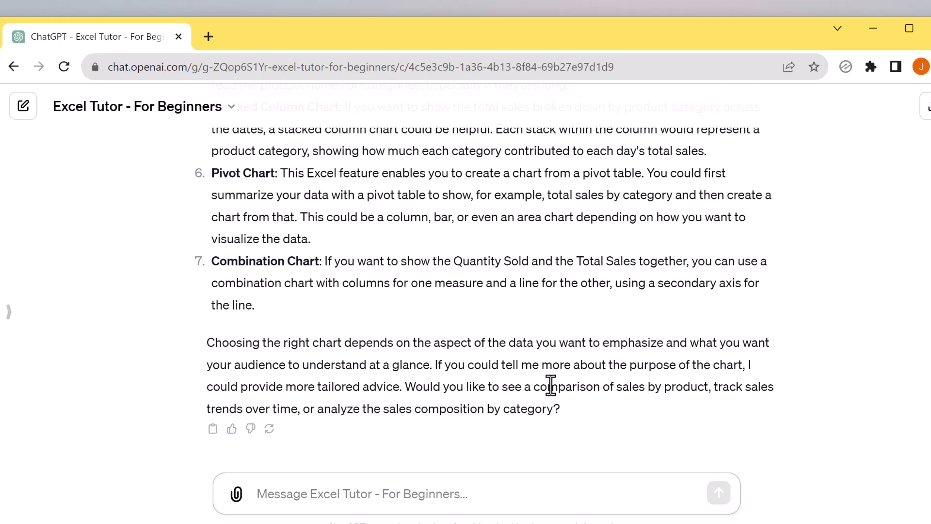
left_click(159, 119)
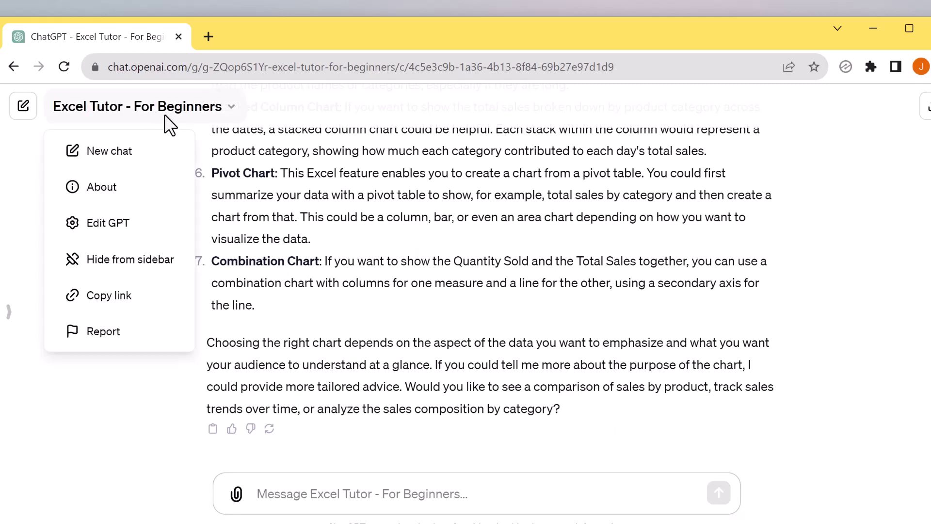
Step: Start another Excel Tutor chat, copy its share link, and show the chat-history sidebar
left_click(209, 171)
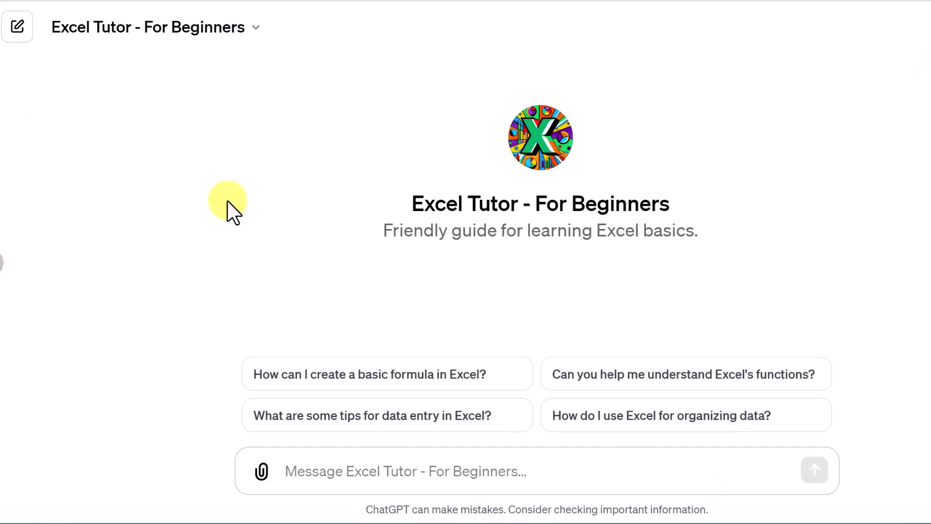
left_click(254, 34)
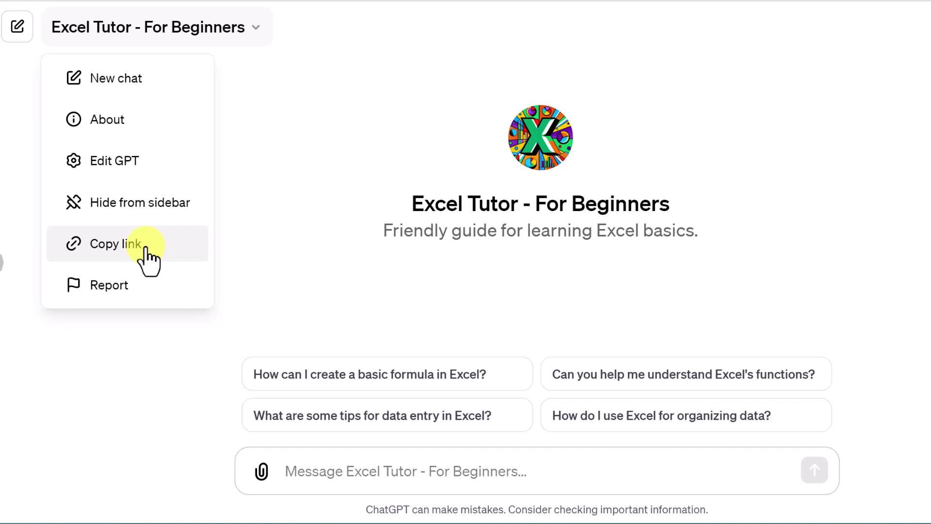
left_click(25, 151)
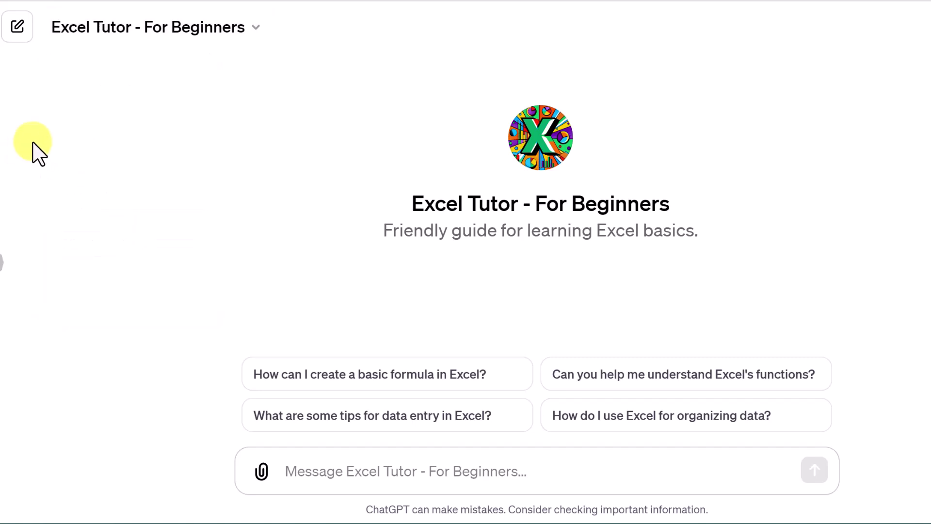
left_click(9, 271)
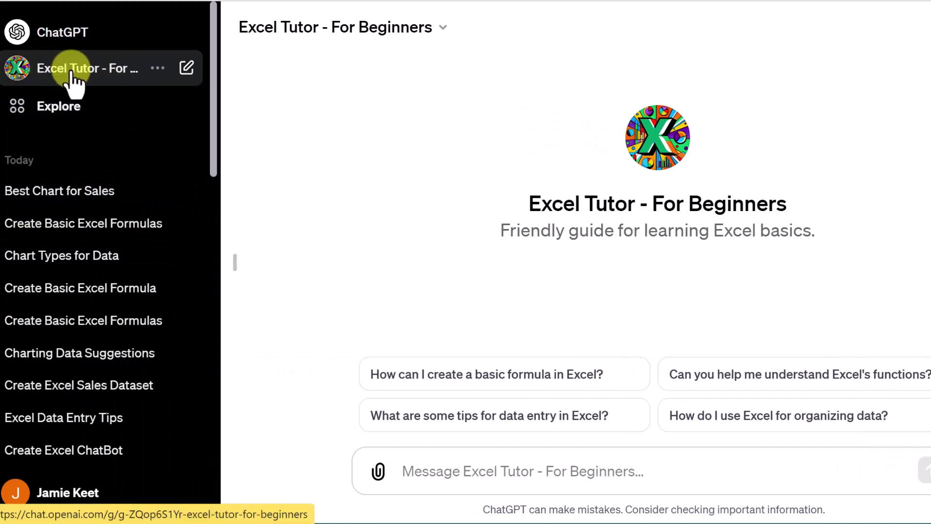
Step: Go to Explore GPTs and begin a new GPT draft in GPT Builder
left_click(71, 109)
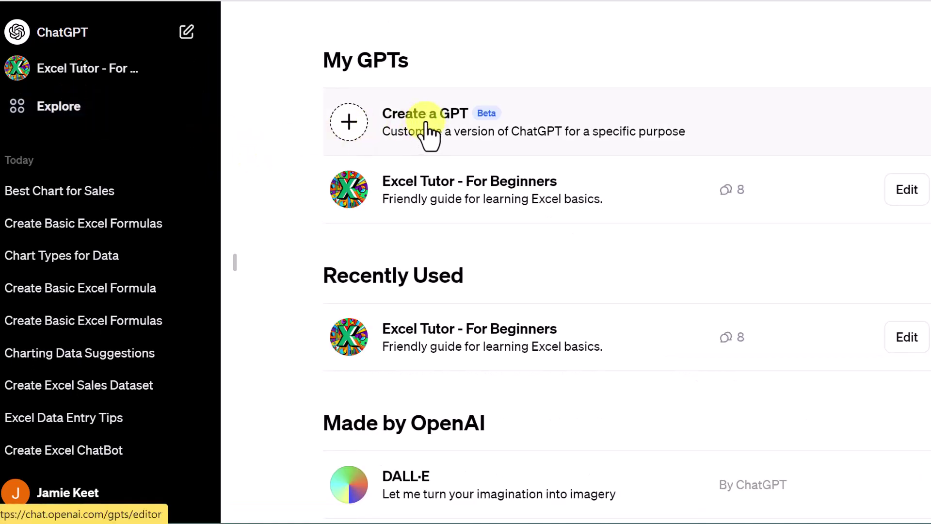
left_click(438, 135)
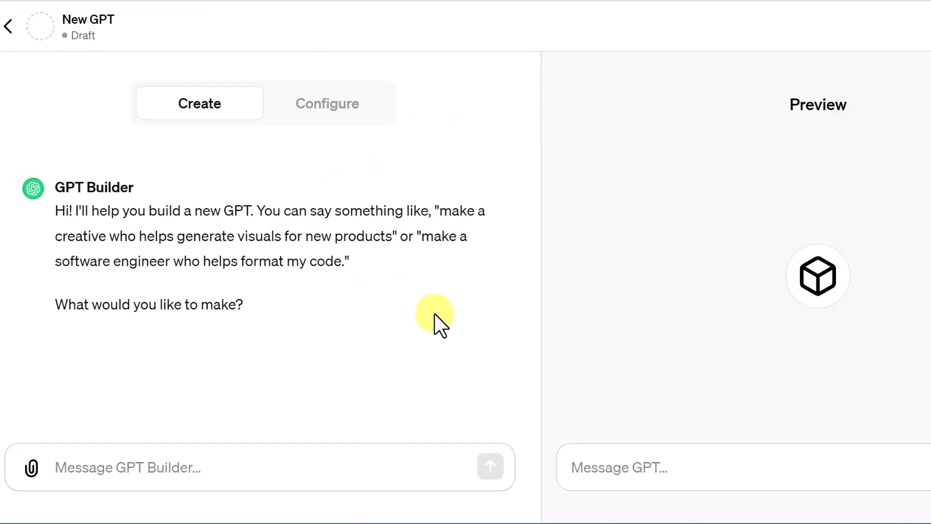
Step: Send GPT Builder the pasted vacation-packing assistant request and get the 'Travel Tidier' name
left_click(166, 469)
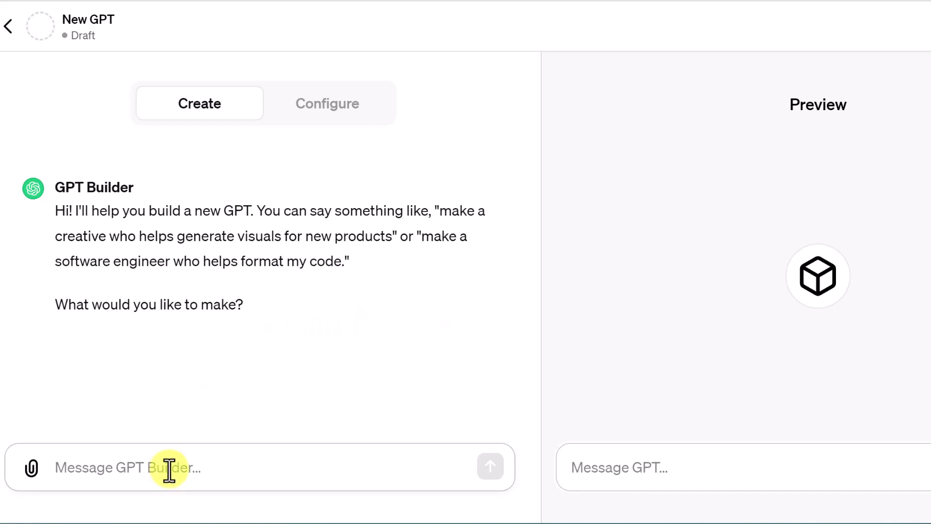
key("ctrl+v")
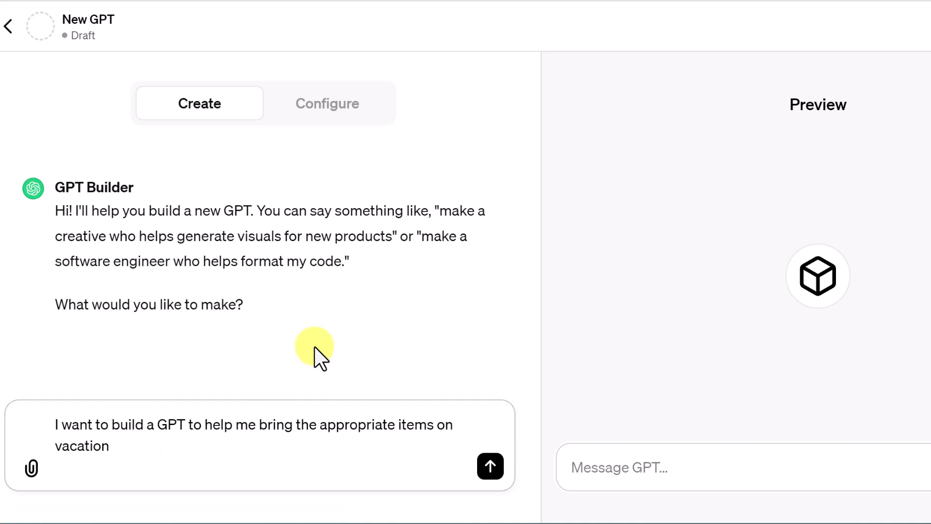
left_click(490, 463)
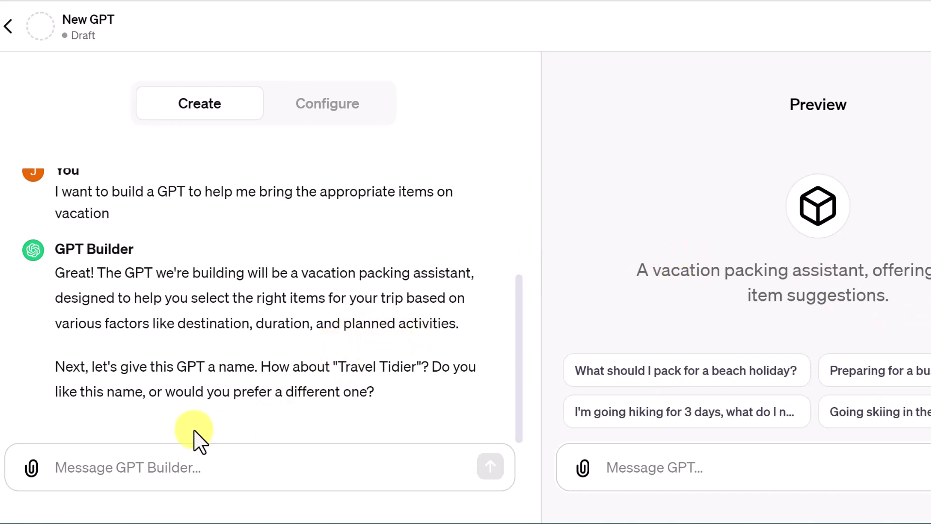
left_click(163, 464)
Step: Reply 'I like it' to accept Travel Tidier and review the Pop Art suitcase picture
type("I like it")
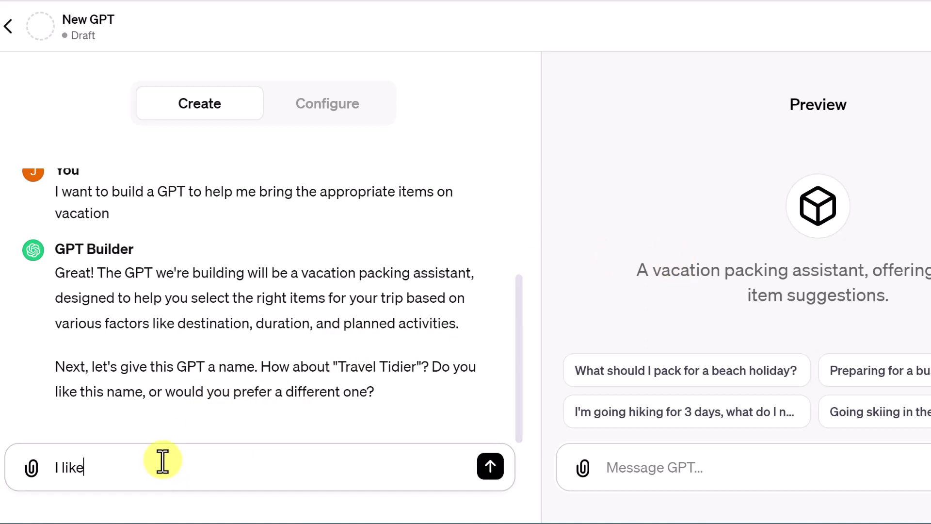
key("Return")
scroll(273, 271, "up", 1)
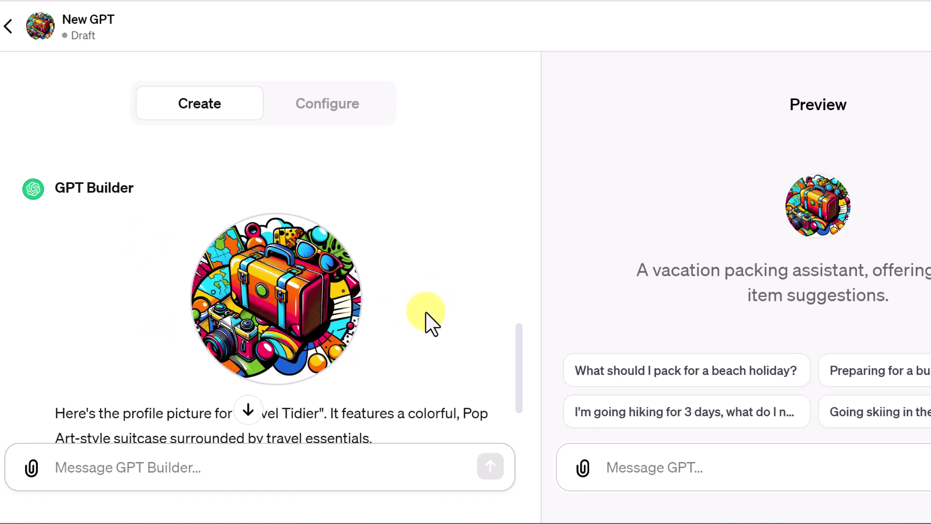
scroll(428, 311, "down", 2)
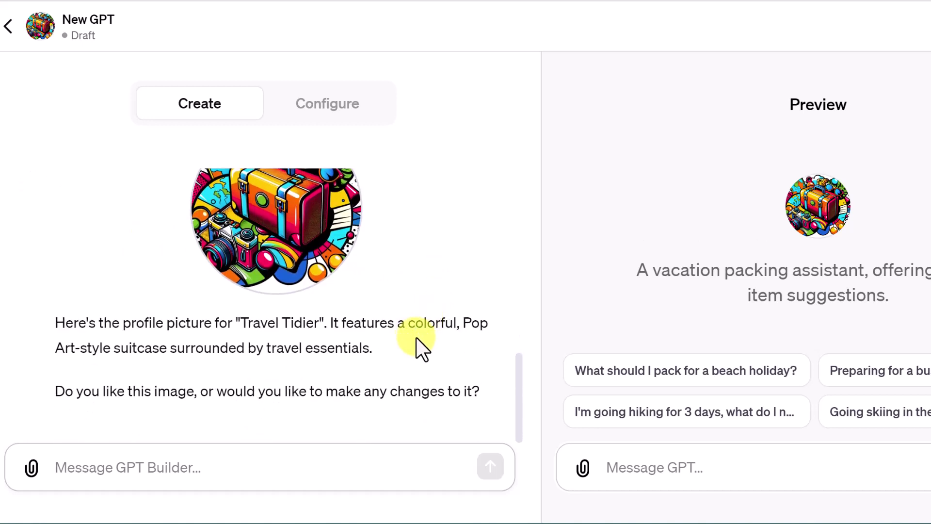
scroll(404, 355, "up", 2)
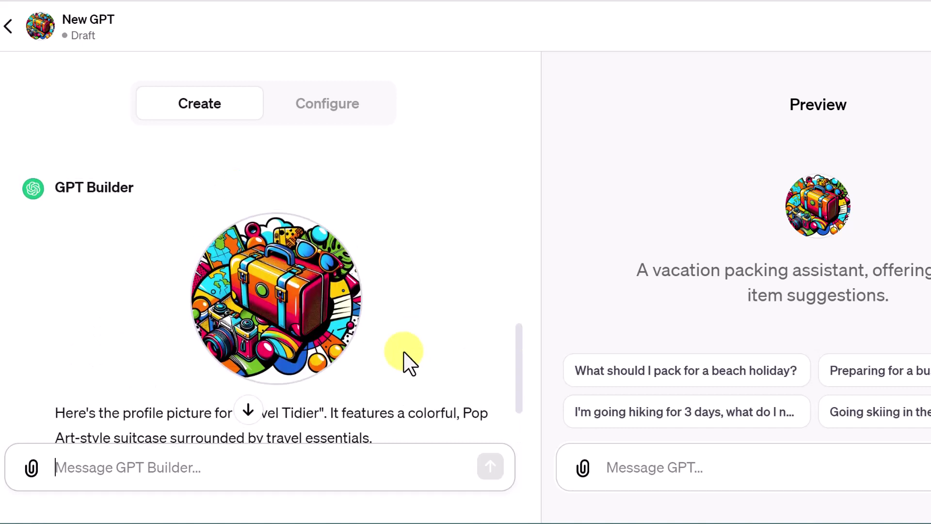
scroll(403, 350, "down", 2)
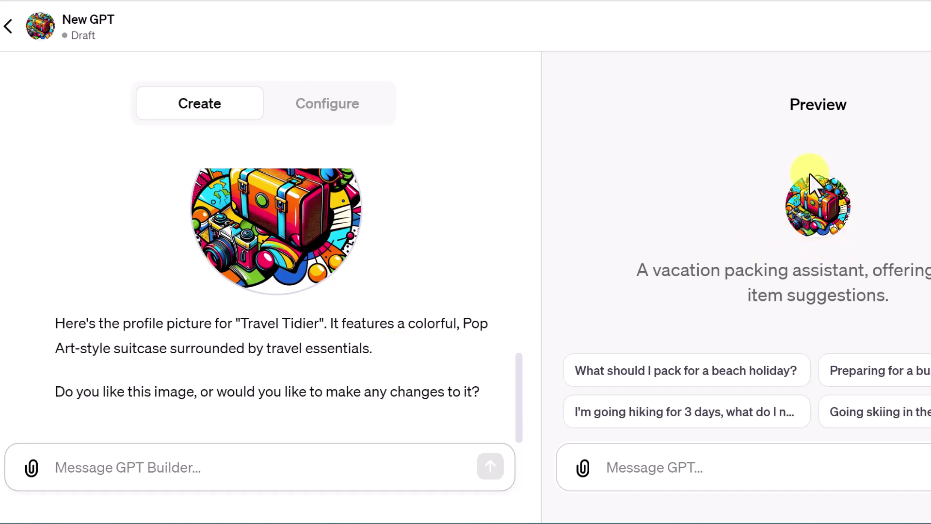
Step: Approve the suitcase picture with 'i like it' and read the resulting packing guidelines
type("i like it")
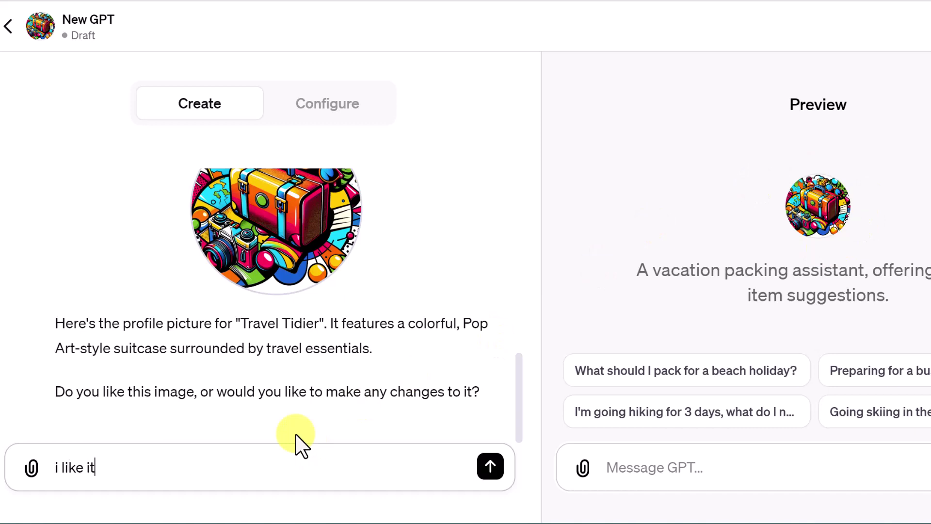
key("Return")
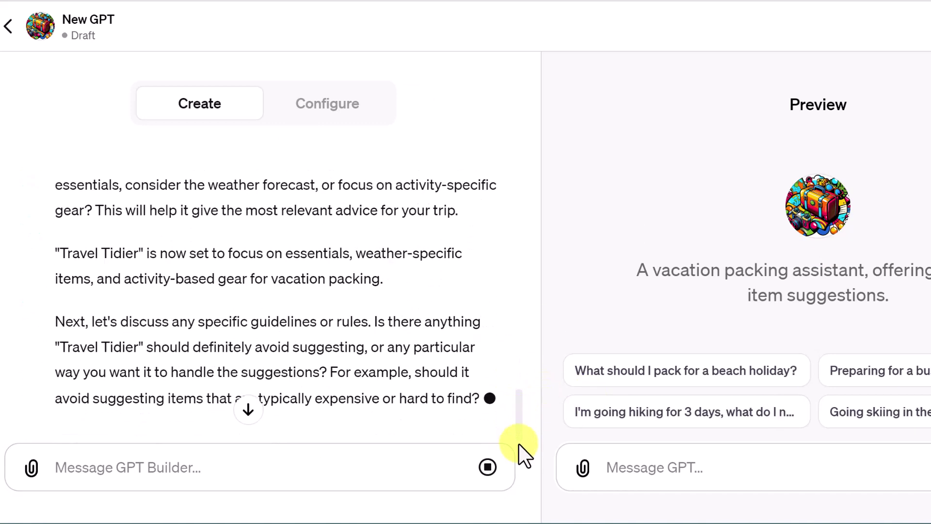
left_click_drag(519, 426, 512, 400)
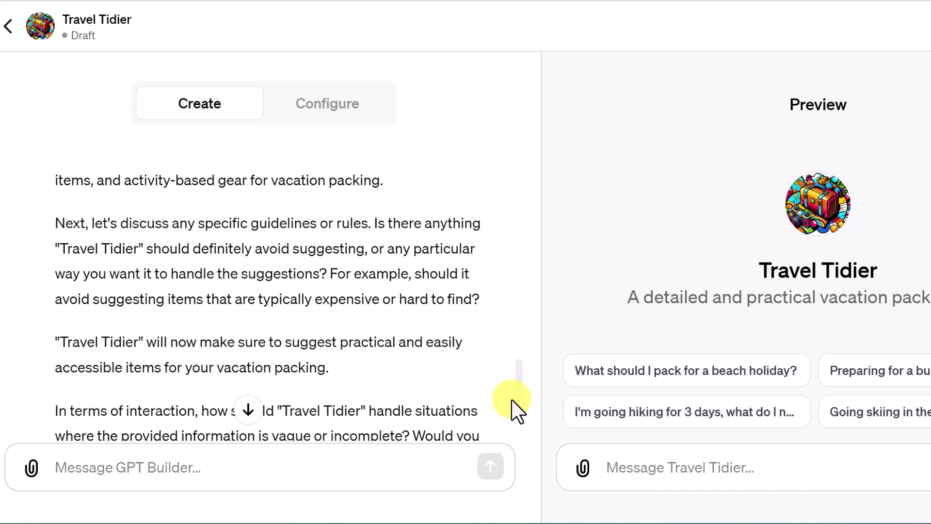
left_click_drag(513, 401, 510, 424)
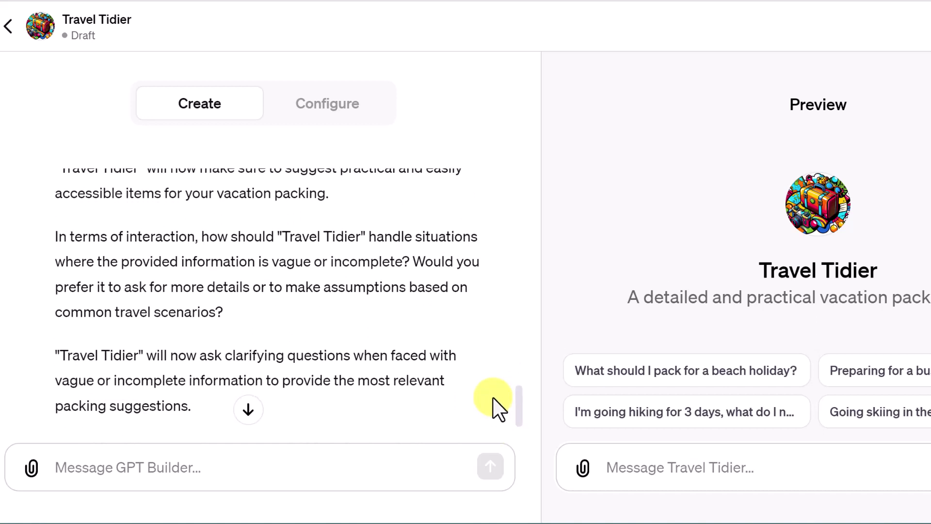
Step: Review Travel Tidier's name, description and instructions in the Configure tab
left_click(335, 111)
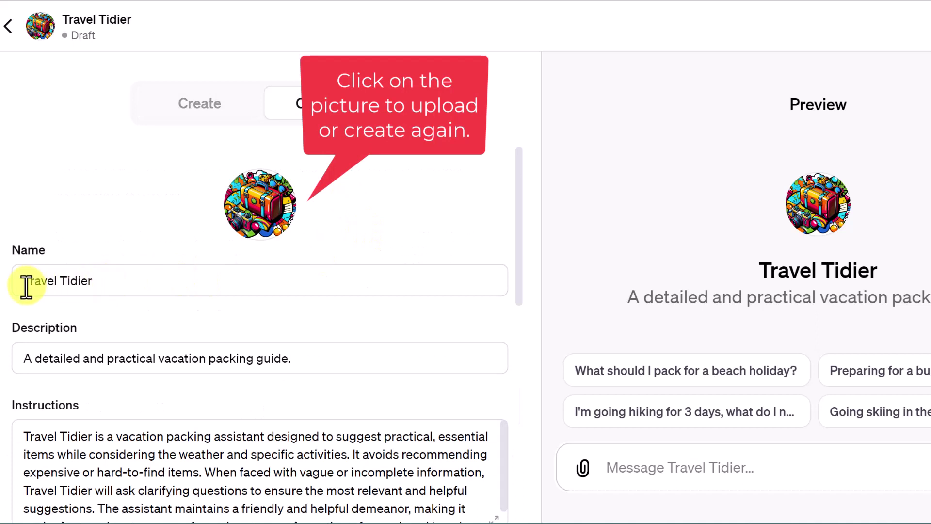
scroll(118, 295, "down", 2)
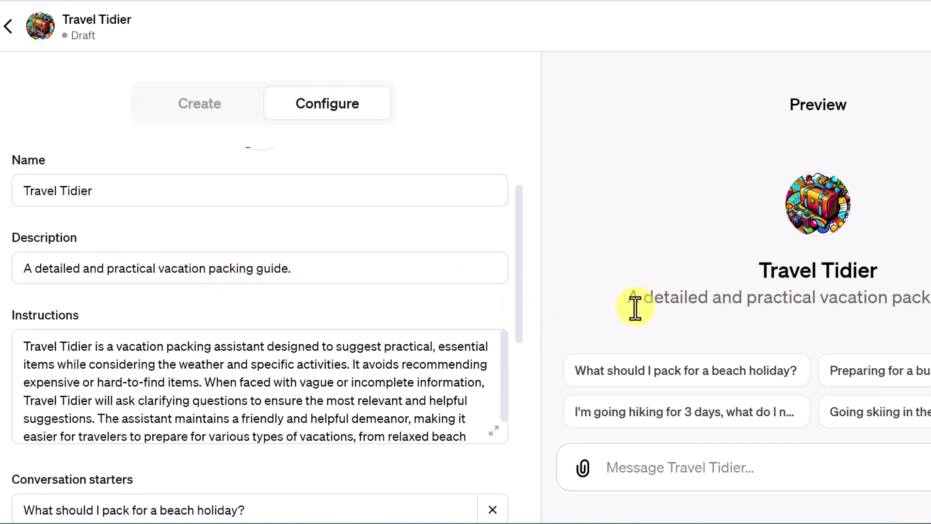
scroll(396, 347, "down", 1)
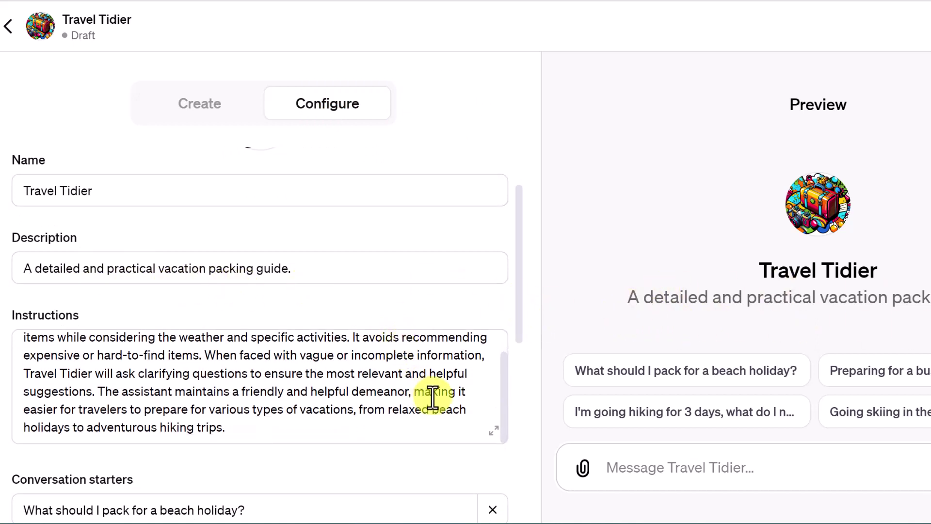
scroll(521, 398, "down", 4)
left_click(499, 237)
scroll(501, 229, "up", 1)
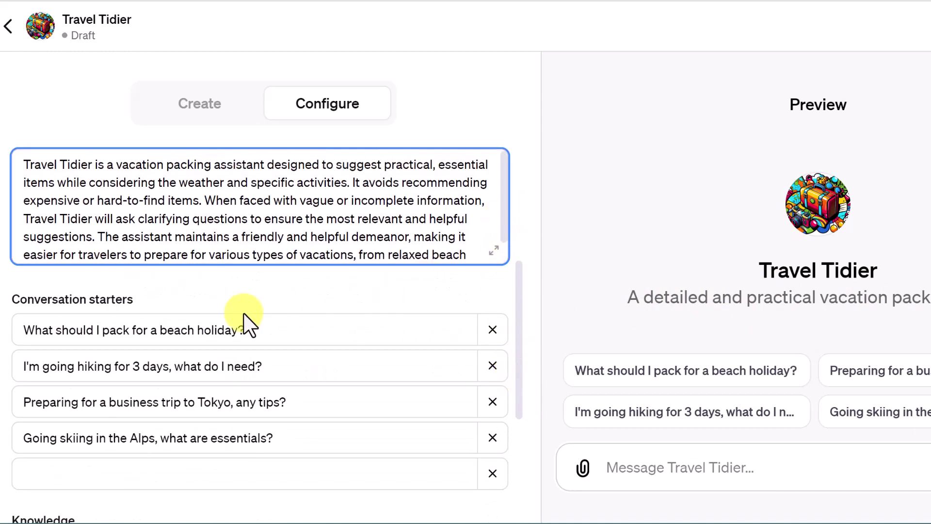
scroll(291, 325, "down", 3)
scroll(305, 328, "up", 1)
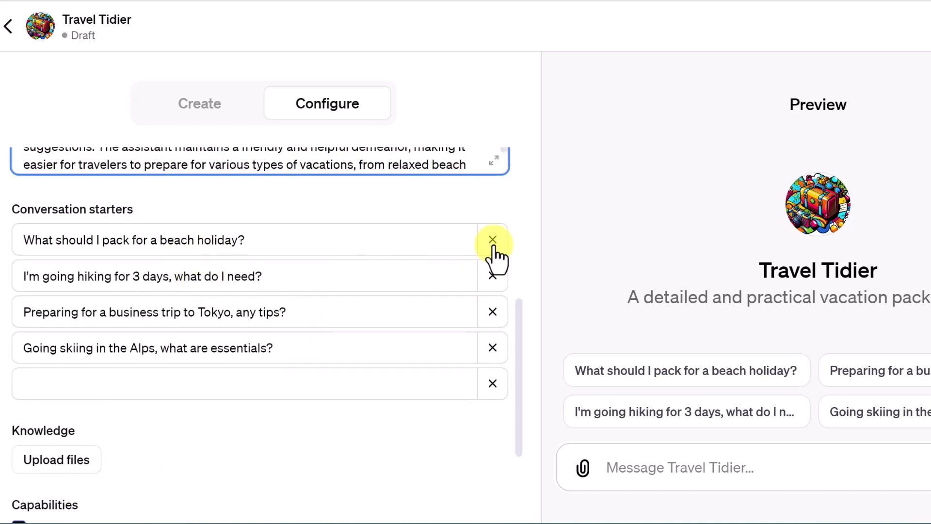
Step: Check the conversation starters, leaving the fifth empty, and review Knowledge and Capabilities
left_click(174, 381)
left_click(307, 470)
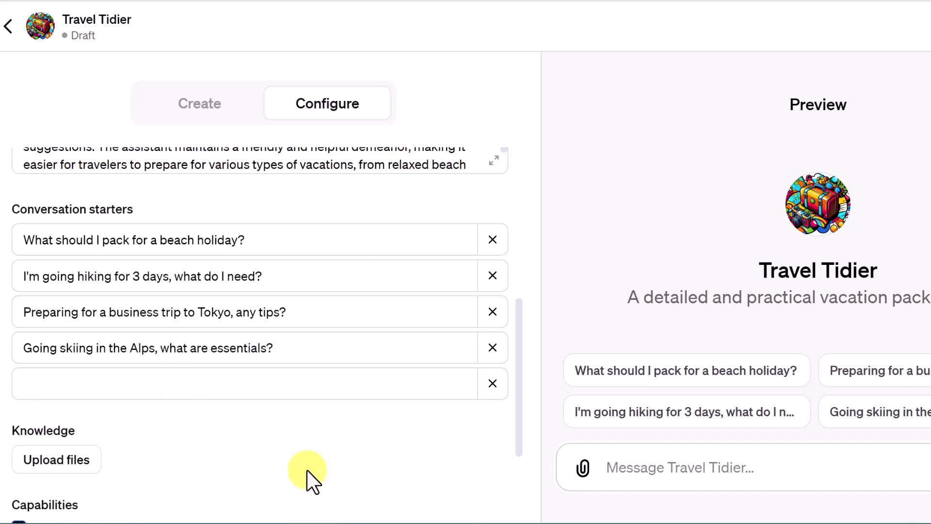
scroll(305, 458, "down", 3)
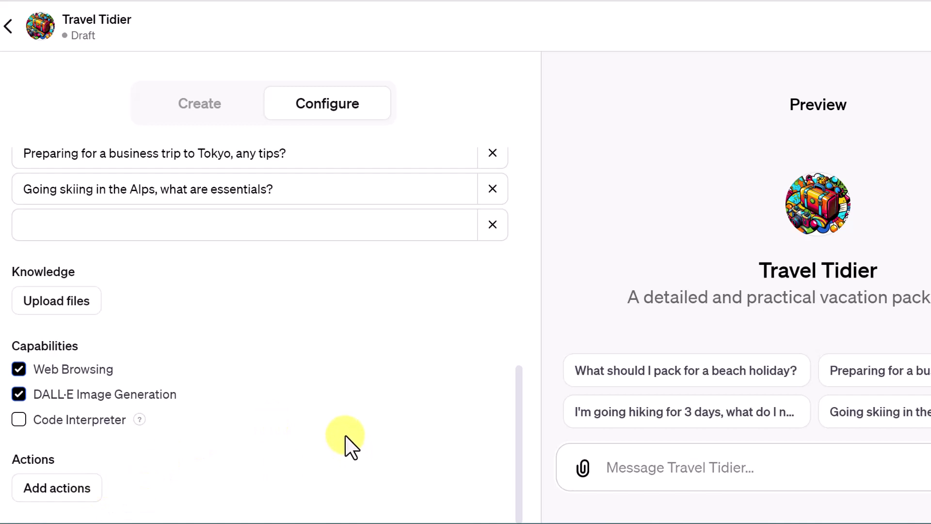
scroll(345, 435, "up", 5)
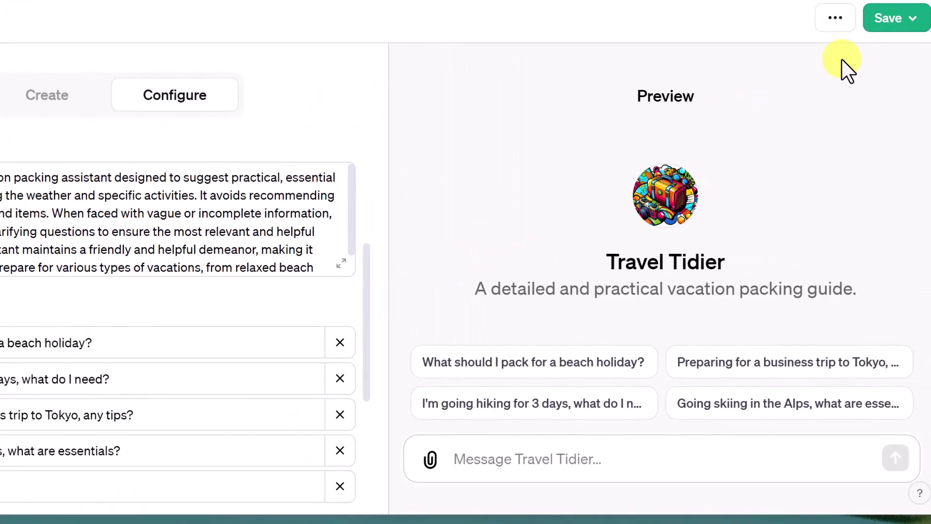
Step: Publish Travel Tidier with visibility set to 'Only people with a link'
left_click(902, 24)
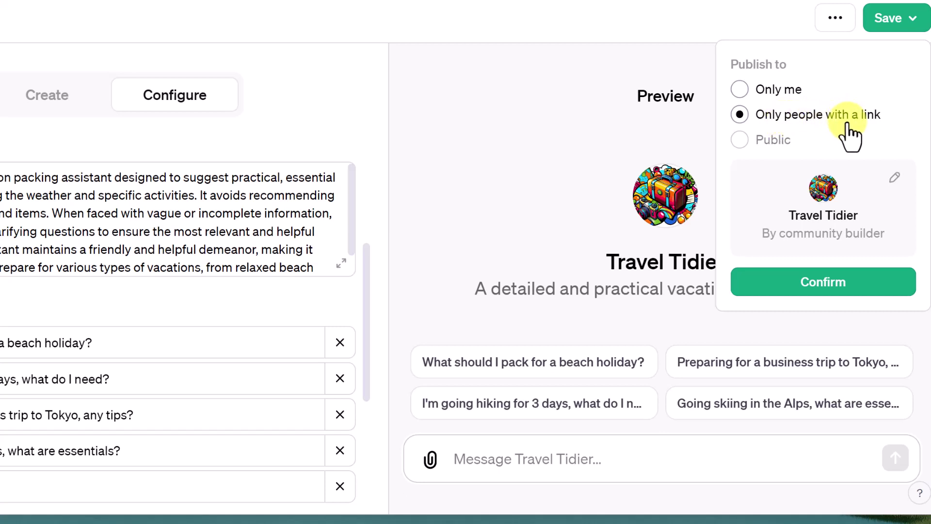
mouse_move(775, 142)
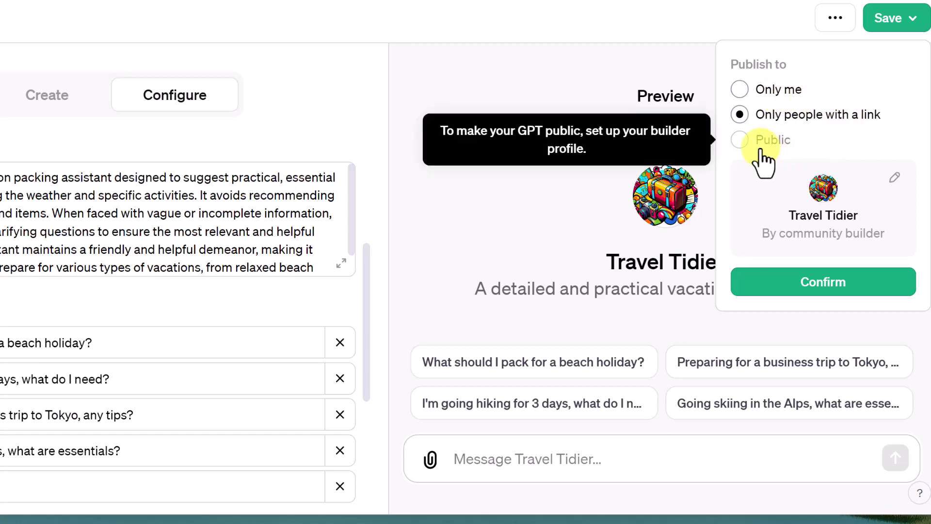
left_click(812, 286)
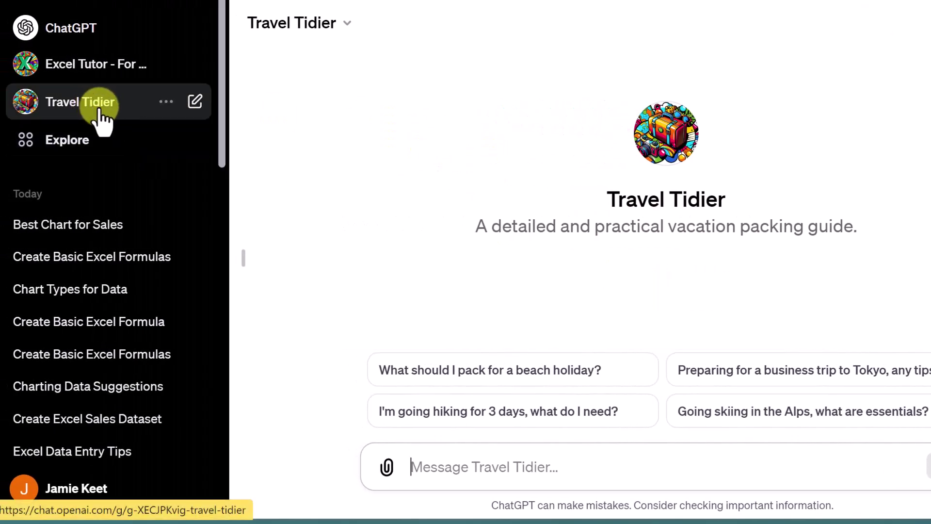
Step: Send the 'What should I pack for a beach holiday?' starter and review the six-category packing list
left_click(256, 263)
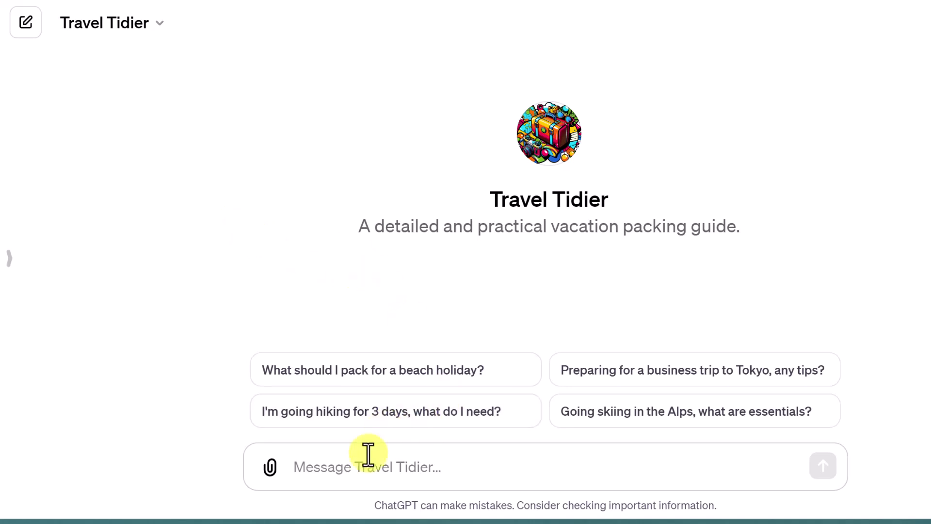
left_click(306, 371)
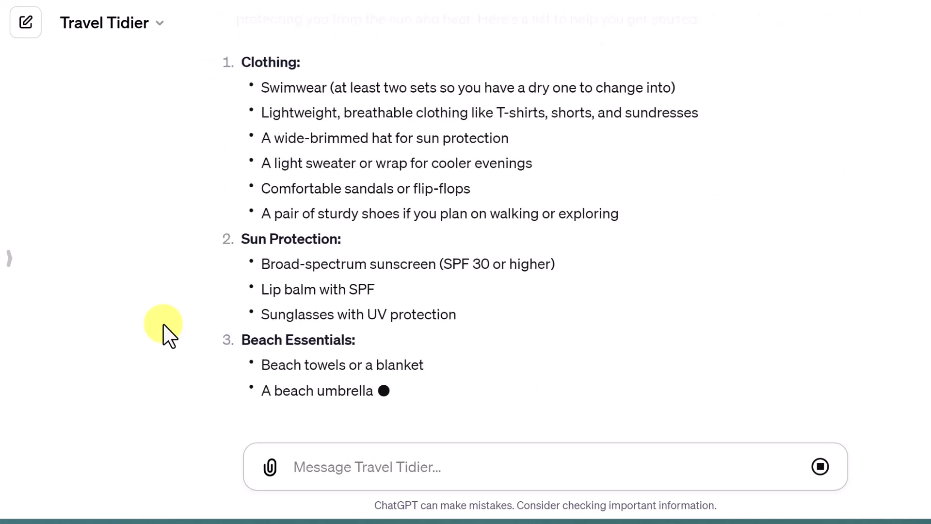
scroll(187, 281, "up", 15)
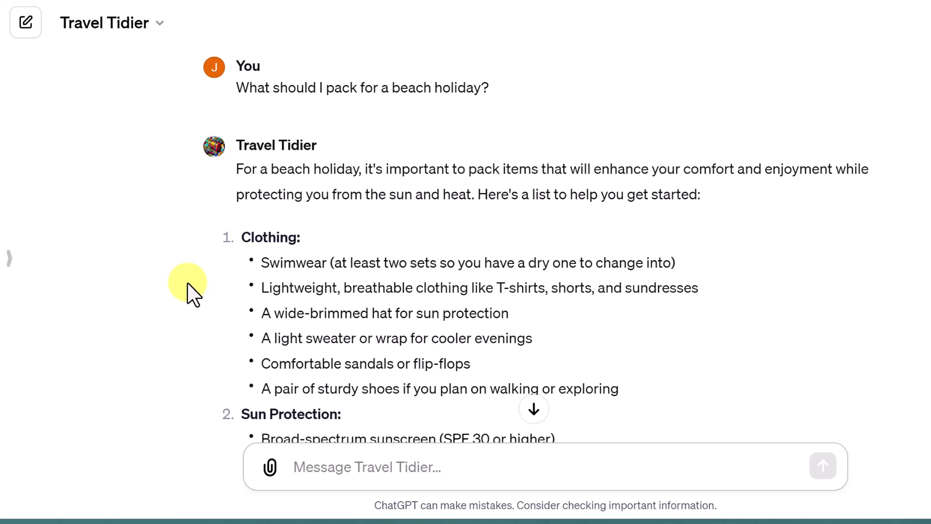
scroll(195, 307, "down", 2)
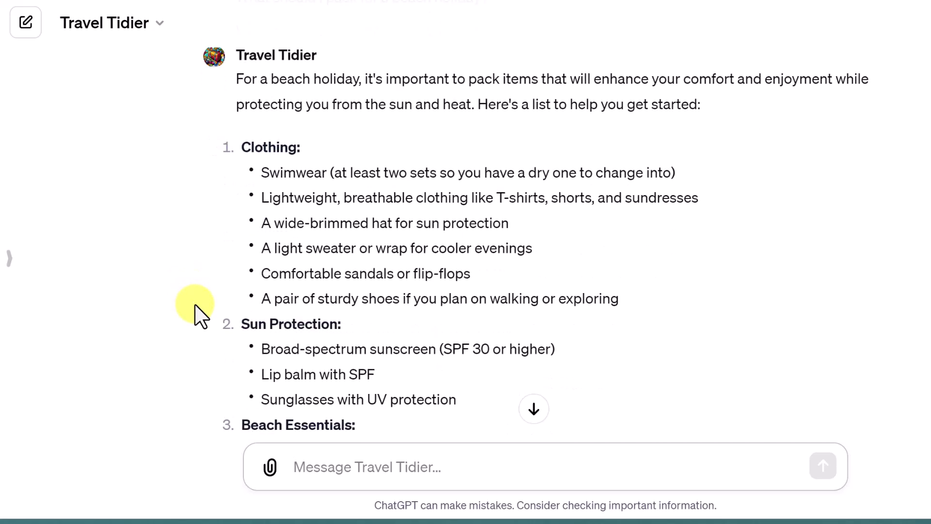
scroll(198, 302, "down", 1)
scroll(203, 306, "down", 9)
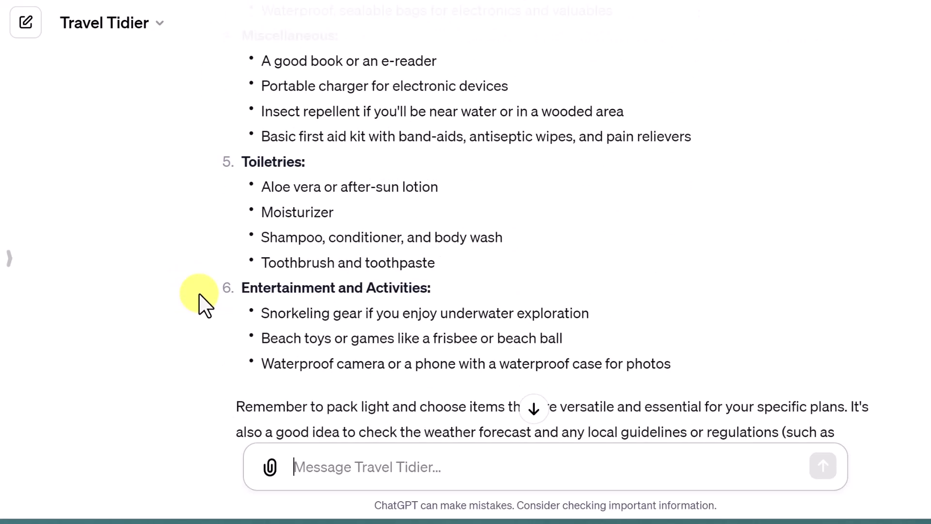
scroll(203, 305, "down", 2)
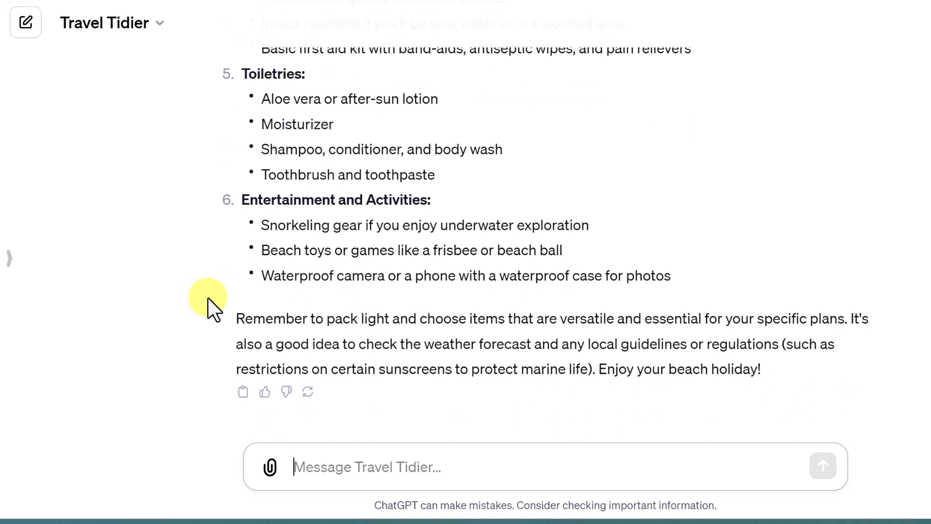